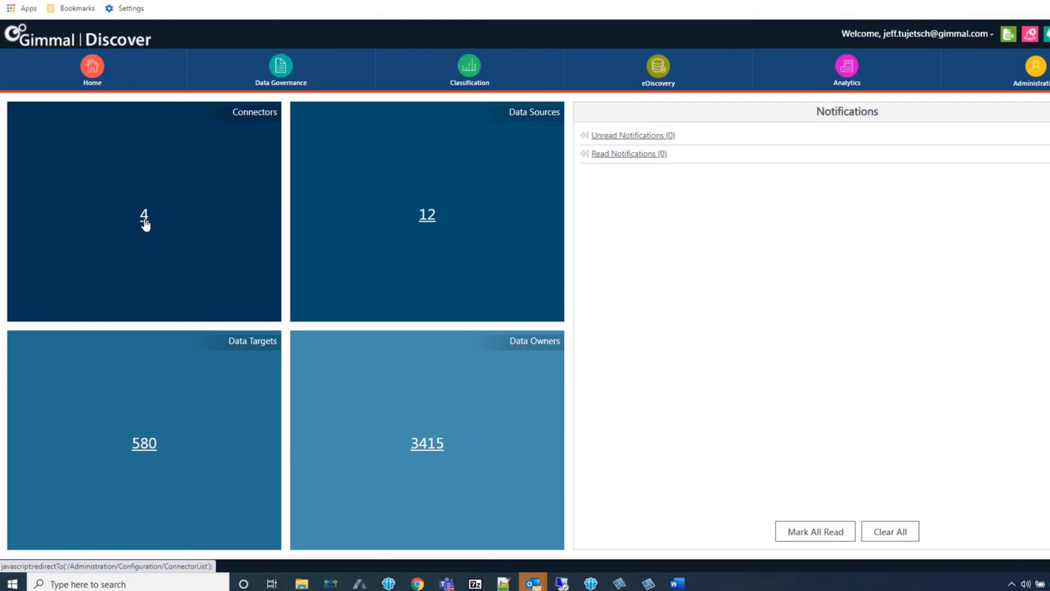
Review the configured Data Targets, then show the Data Governance workflow list.
click(427, 218)
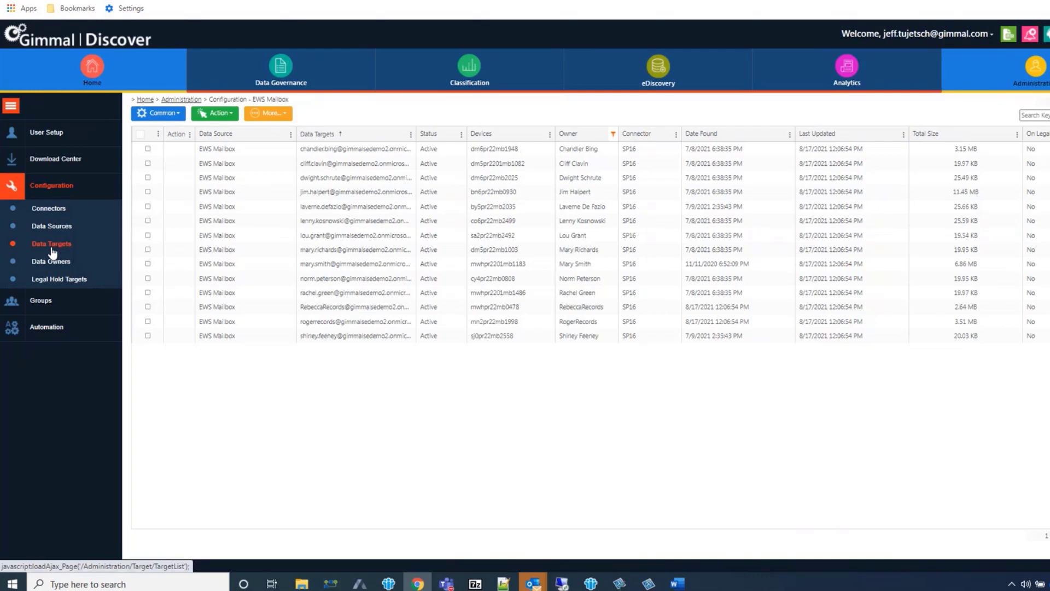
click(278, 129)
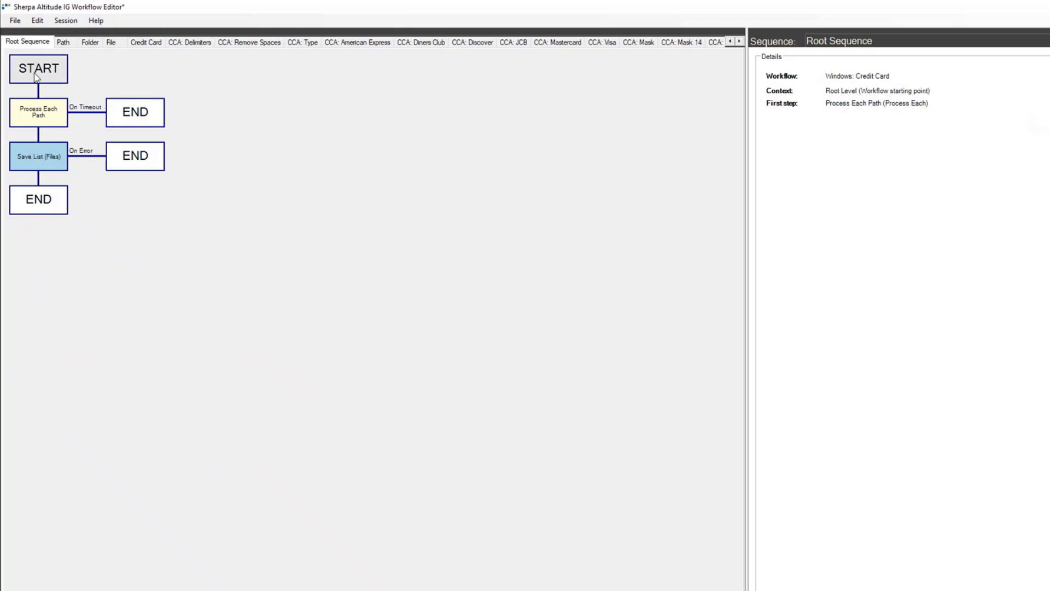
Drill from the root through the Path, Folder and File sequences into Credit Card, showing available steps.
double_click(41, 119)
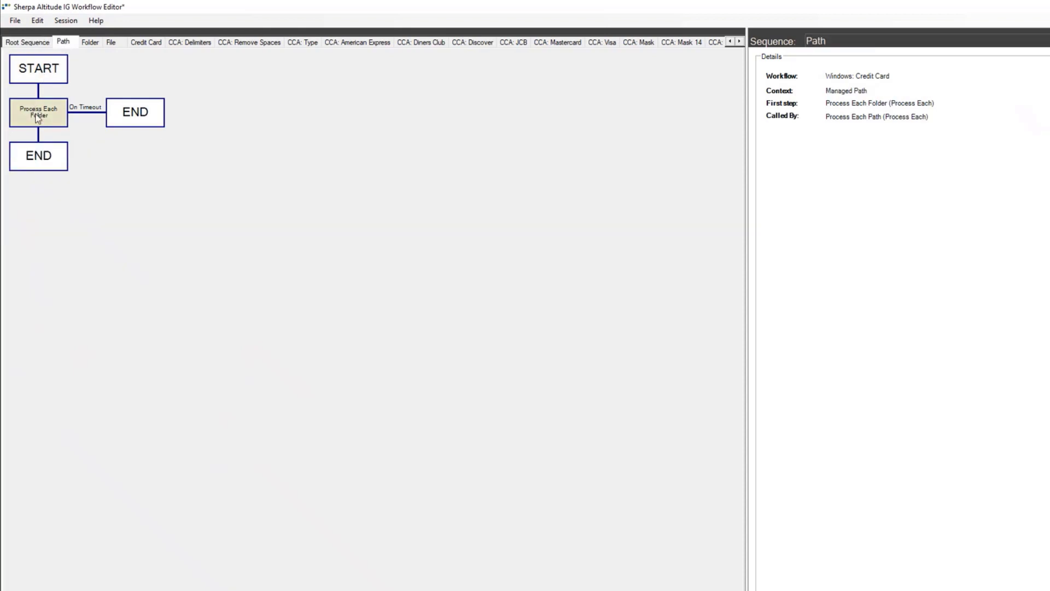
click(93, 44)
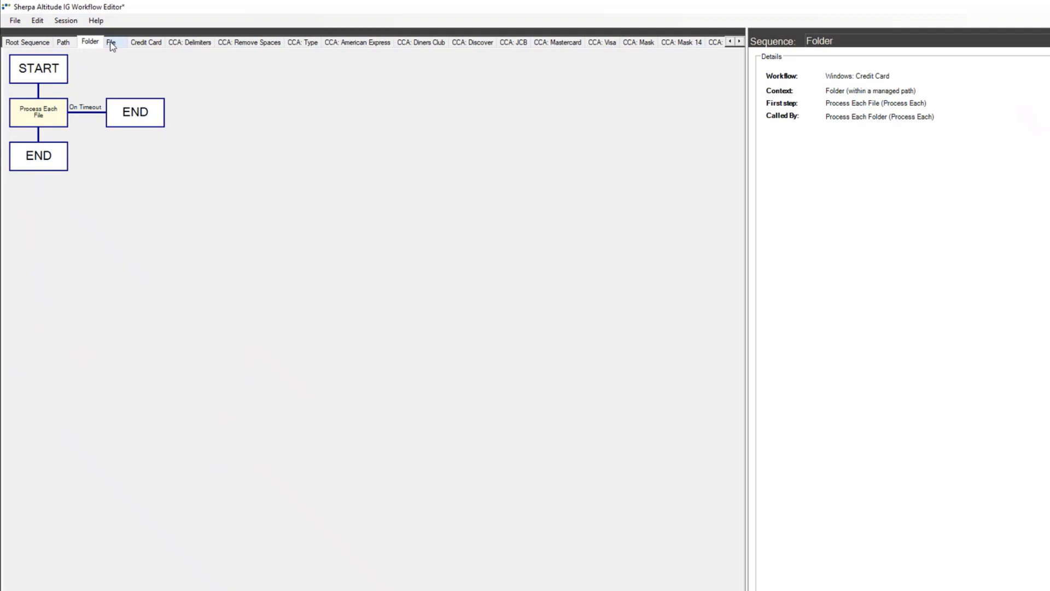
click(112, 46)
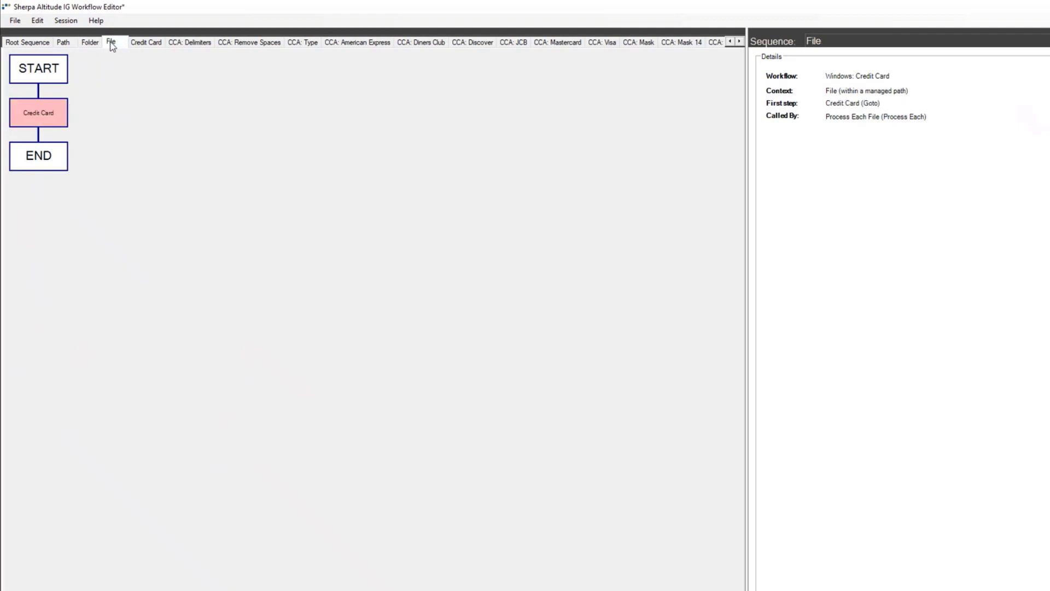
click(151, 46)
double_click(16, 112)
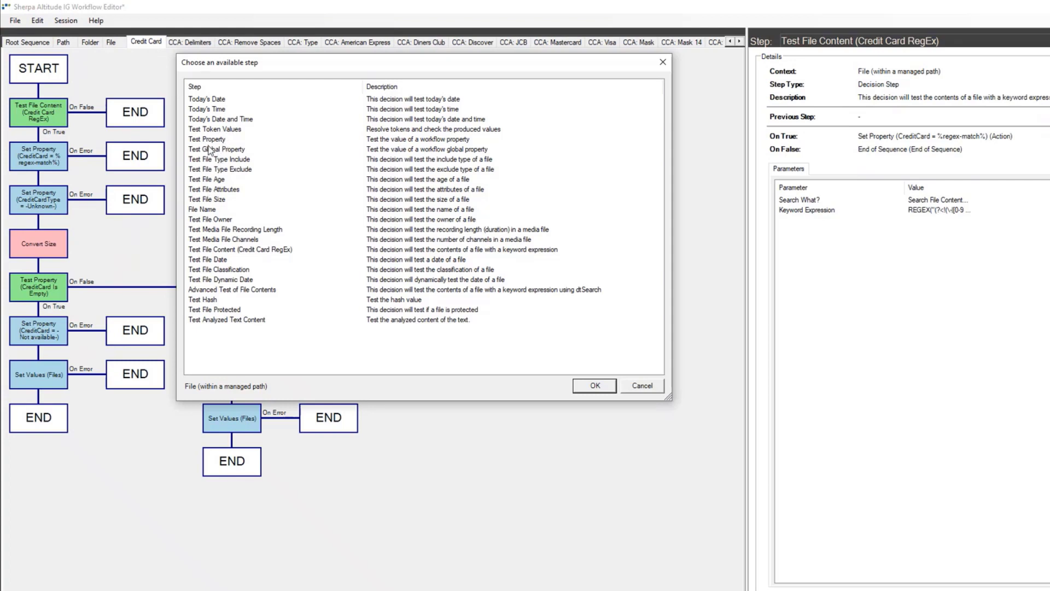
Cancel the step chooser and view the Test File Content credit card regex without changing anything.
click(257, 290)
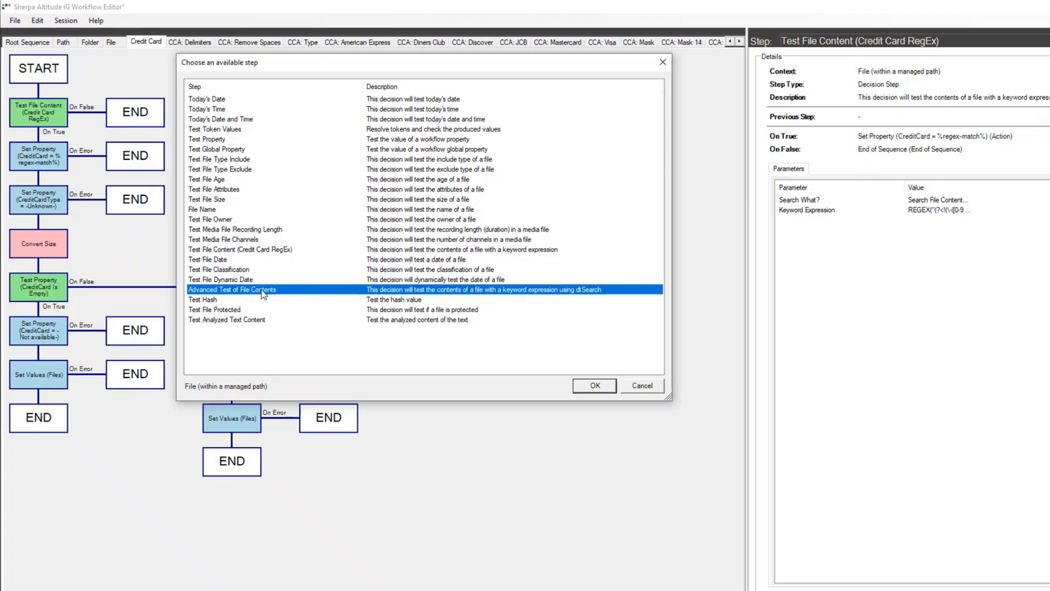
click(642, 385)
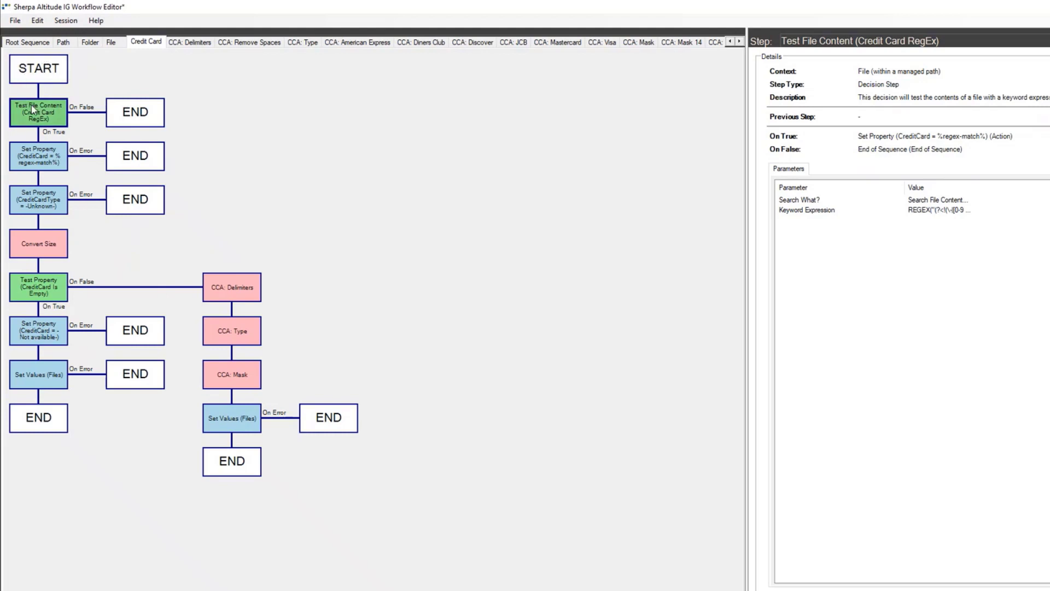
double_click(31, 105)
double_click(356, 192)
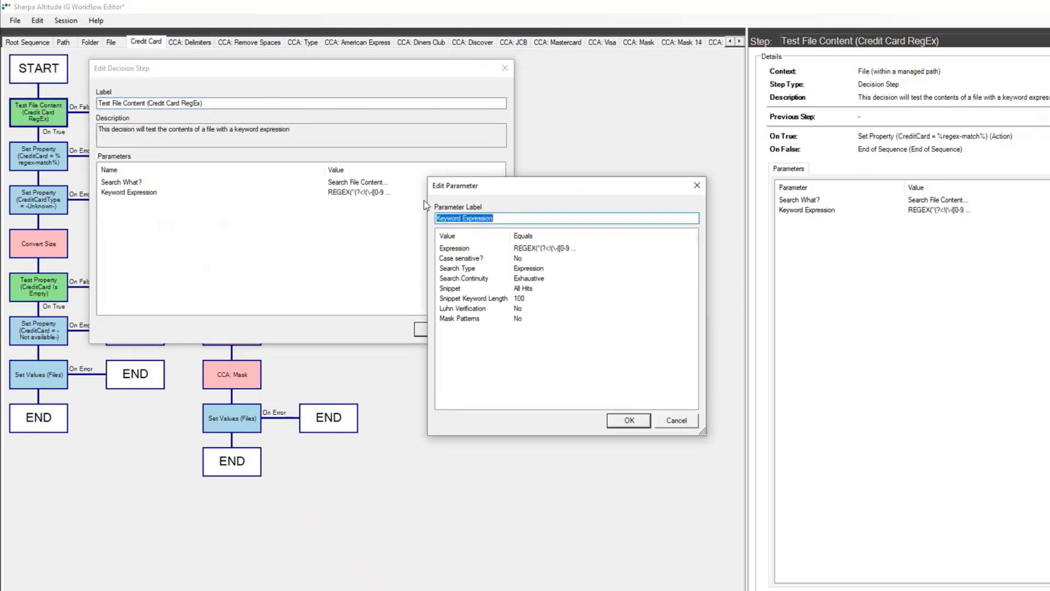
click(529, 250)
double_click(529, 249)
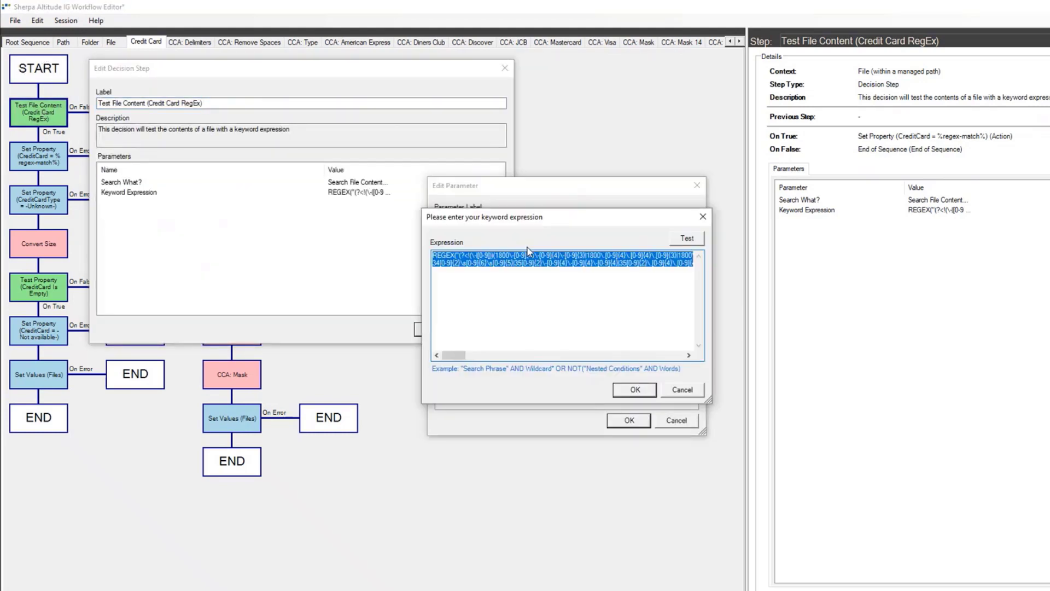
key(Escape)
key(Escape)
click(484, 330)
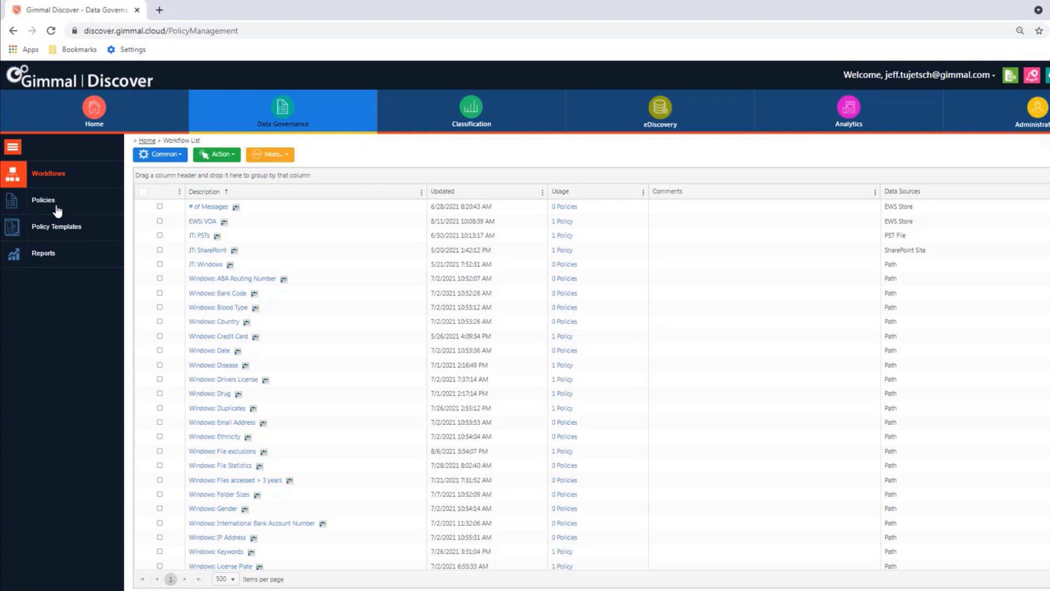
Check the Windows: Credit Card policy's name and workflow, leaving both unchanged.
click(79, 202)
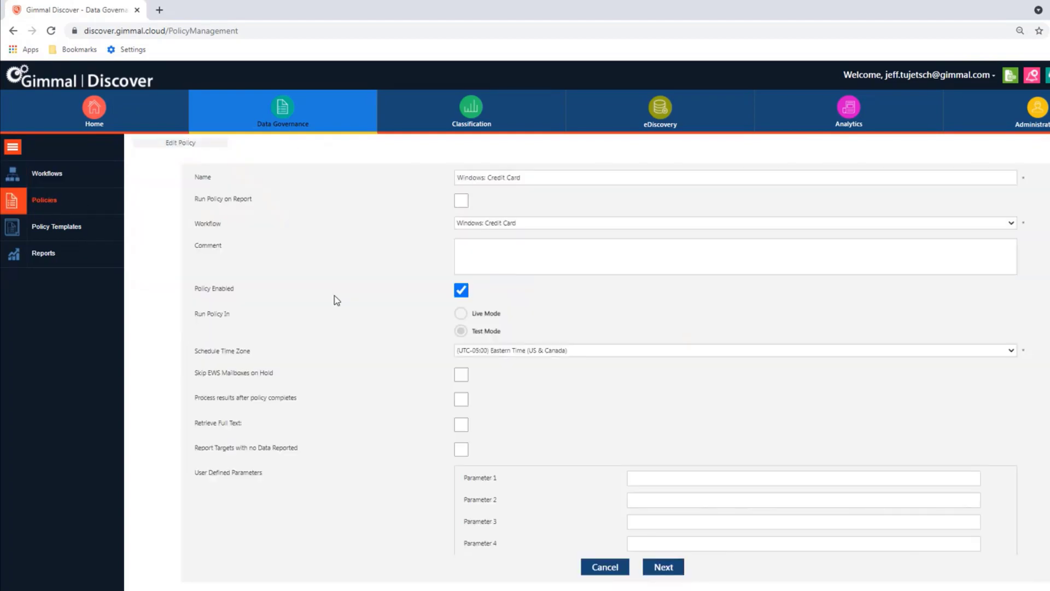
drag(533, 176, 440, 188)
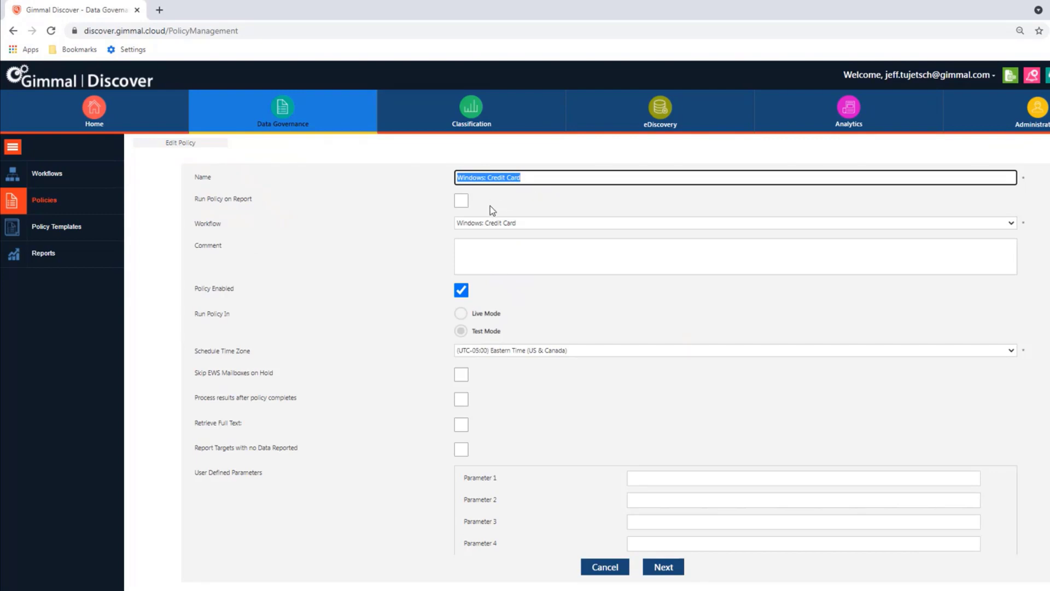
click(501, 229)
click(506, 229)
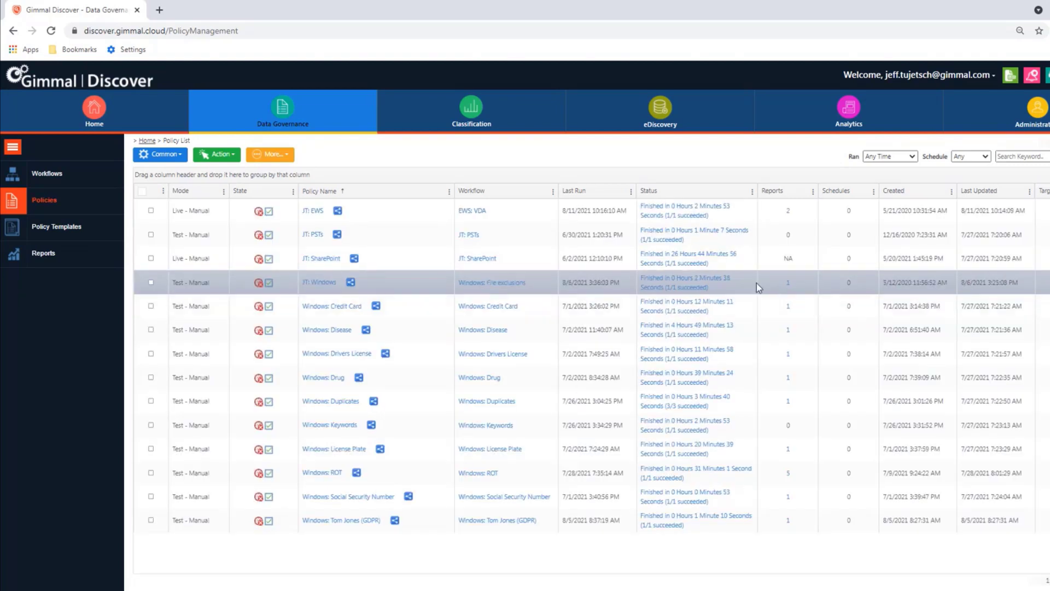
Open the Windows: Credit Card policy report, then switch to the eDiscovery matter list.
click(788, 306)
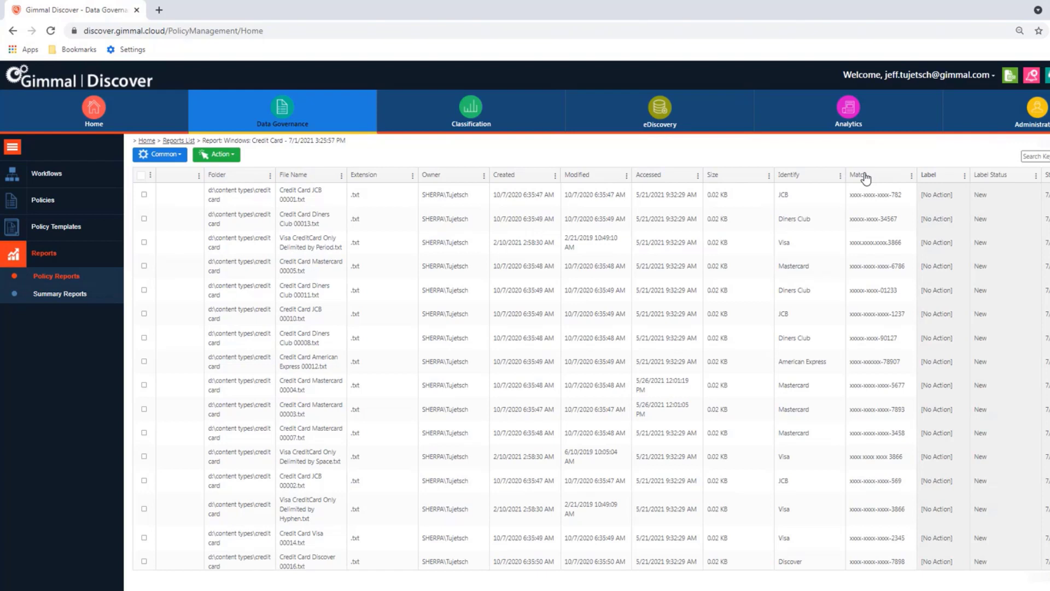
click(661, 112)
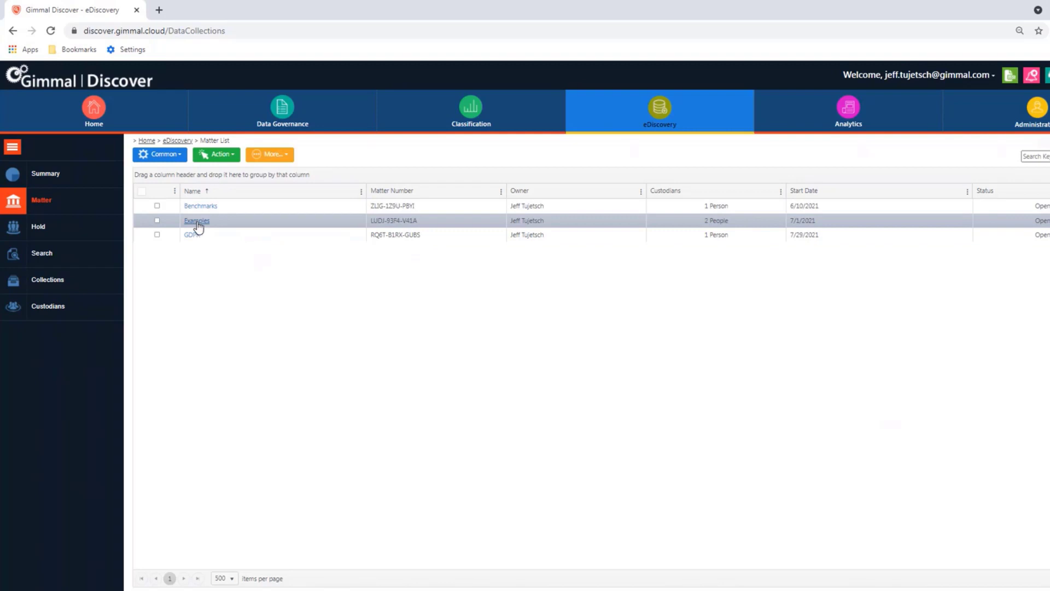
Open the Examples matter and display its two custodians.
click(197, 221)
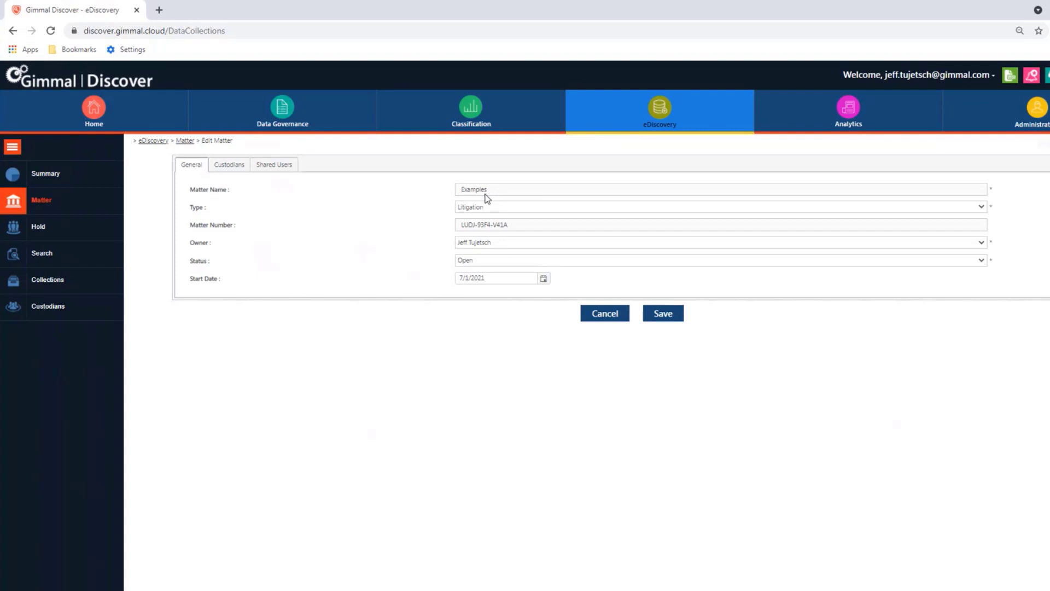
click(235, 168)
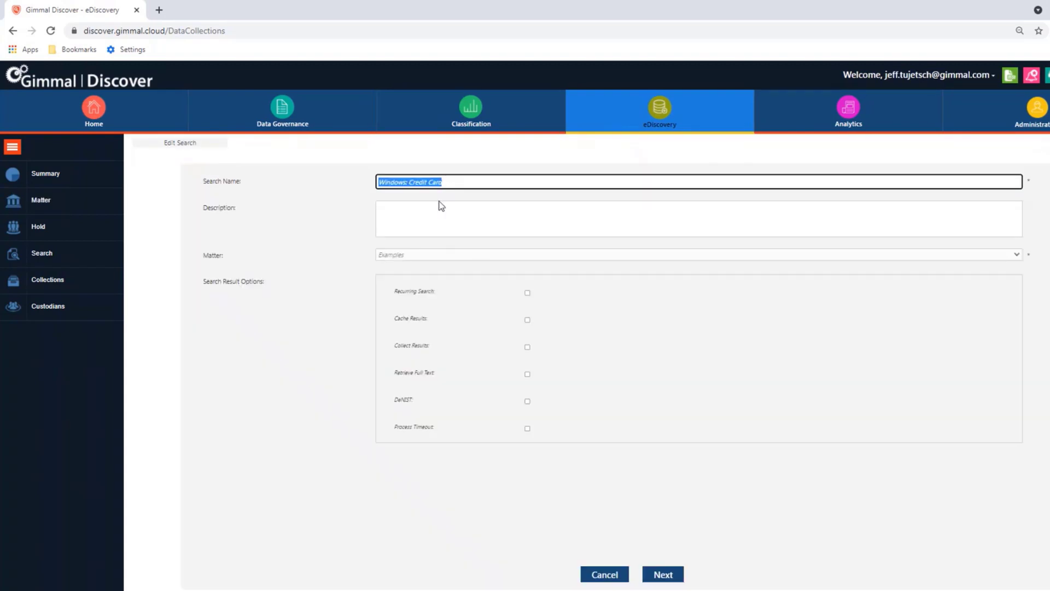
Step the Windows: Credit Card search past data source and custodians without adding any custodian.
click(651, 574)
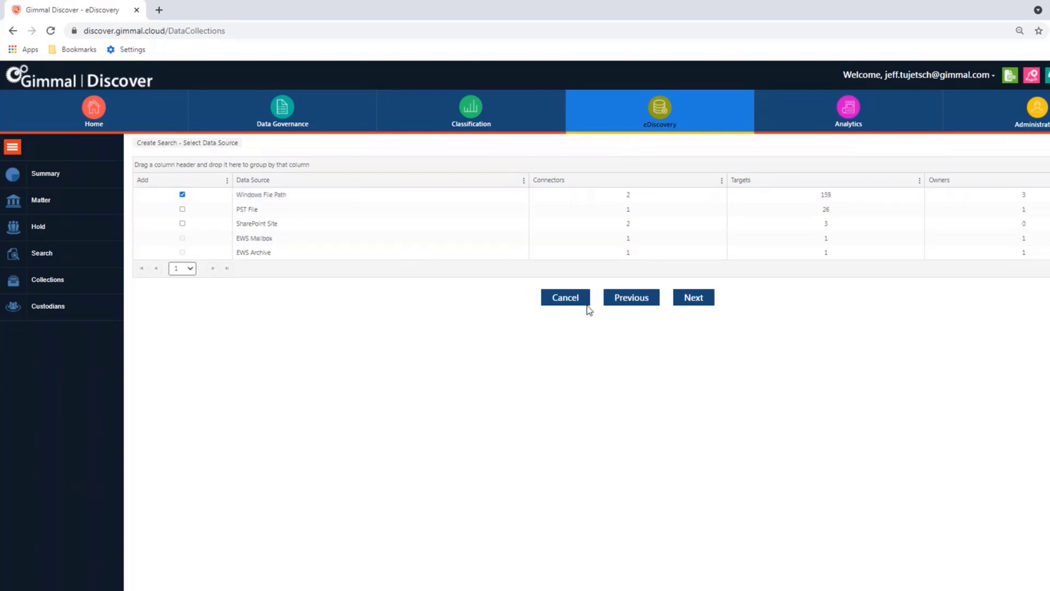
click(691, 299)
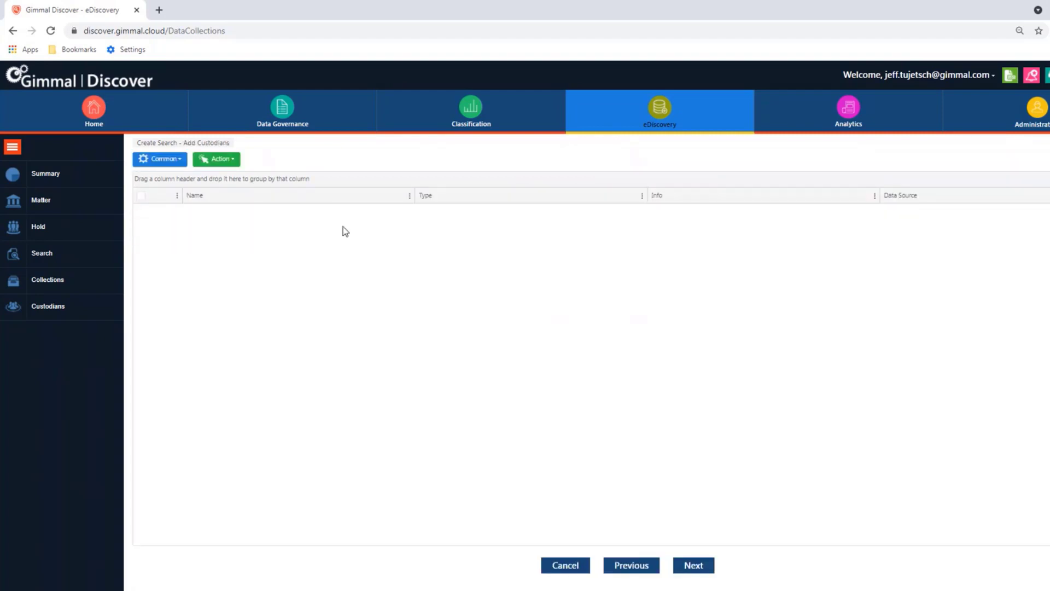
click(217, 159)
click(227, 177)
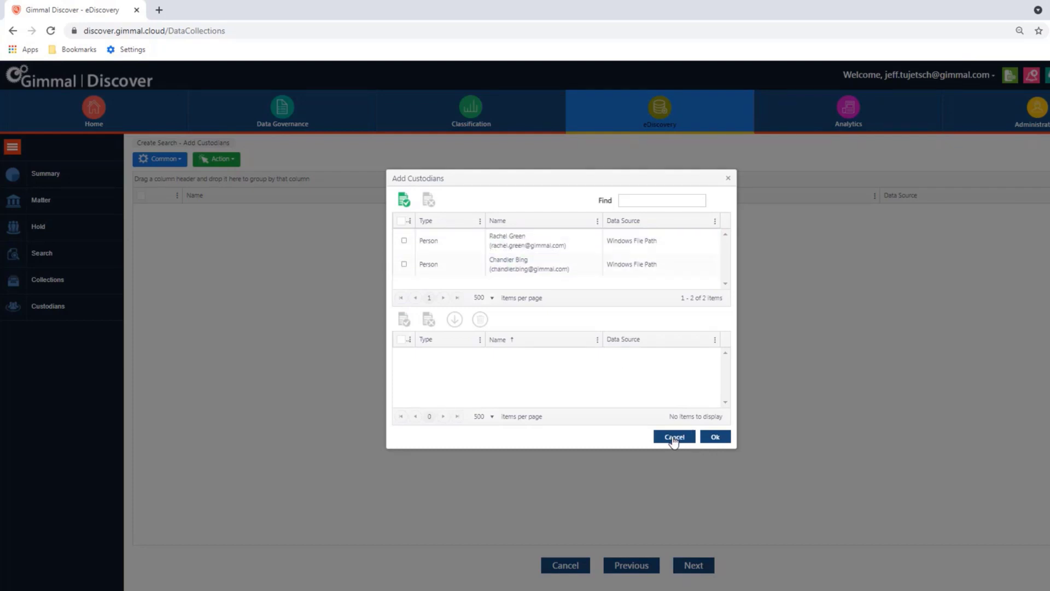
click(674, 438)
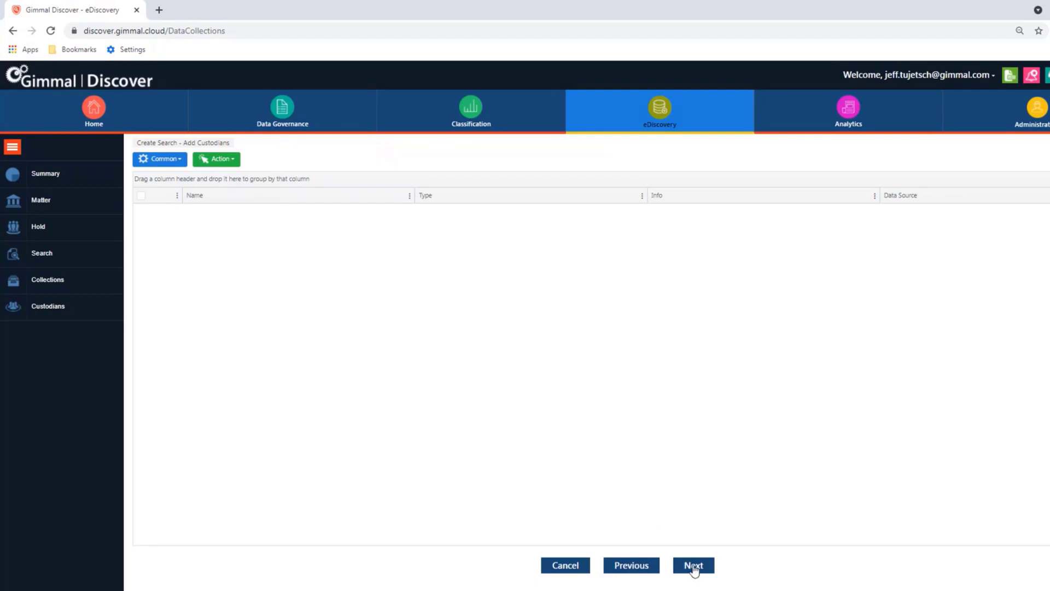
click(693, 567)
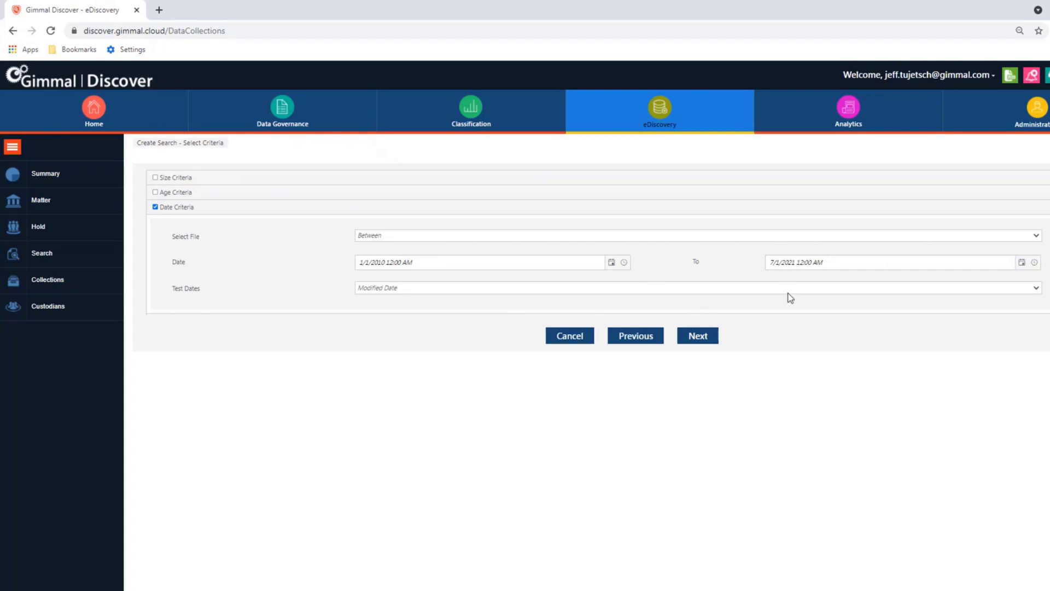
Review the 1/1/2010–7/1/2021 date range and credit card regex keywords, then exit the search wizard.
click(698, 336)
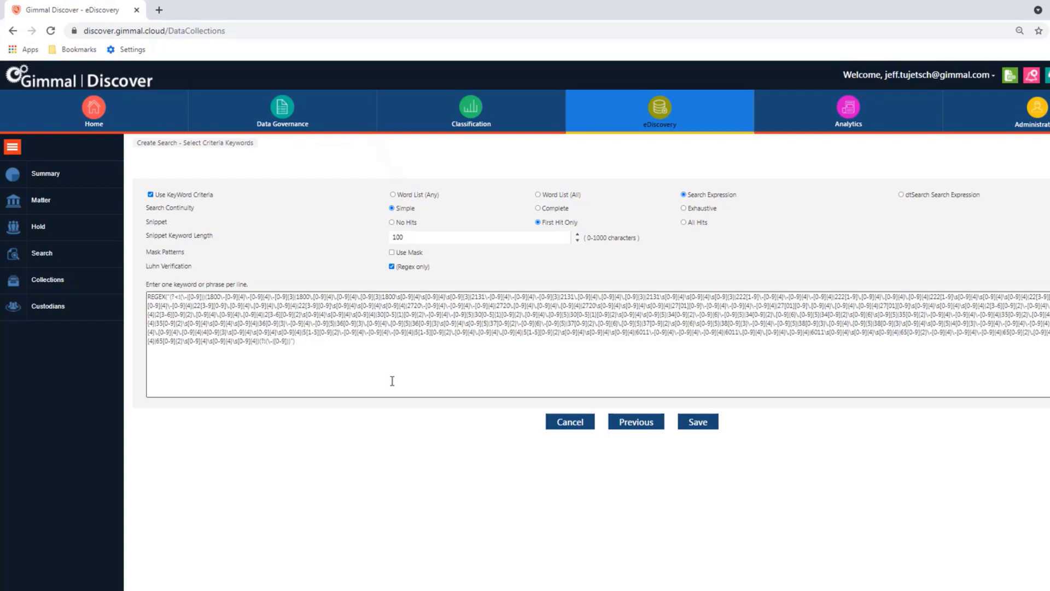
click(568, 424)
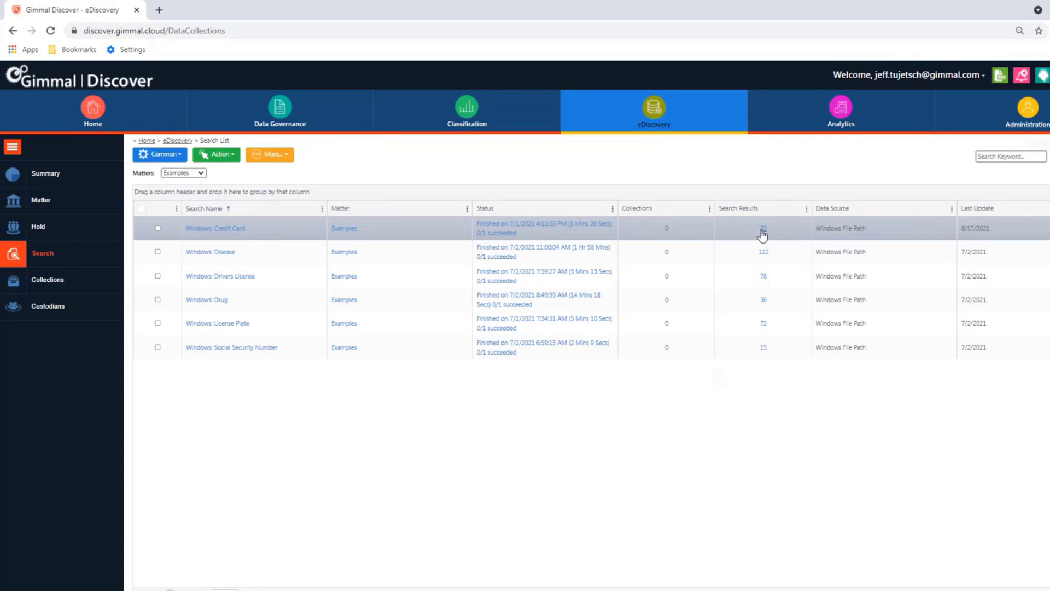
Open the Windows: Credit Card search results from its count in the Search List.
click(763, 230)
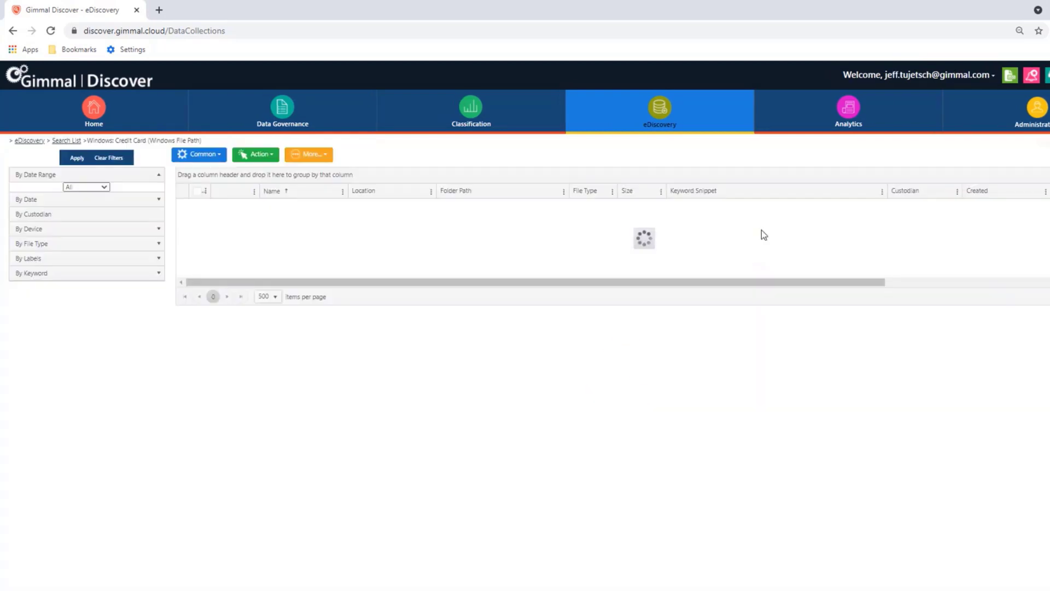